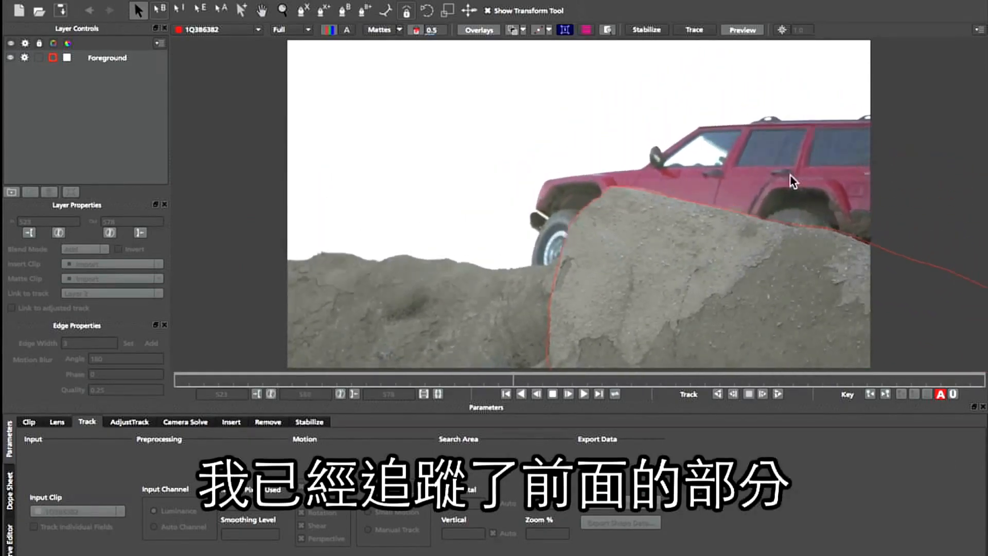
- Play through the clip with the matte display toggled to review the existing foreground track
left_click(384, 30)
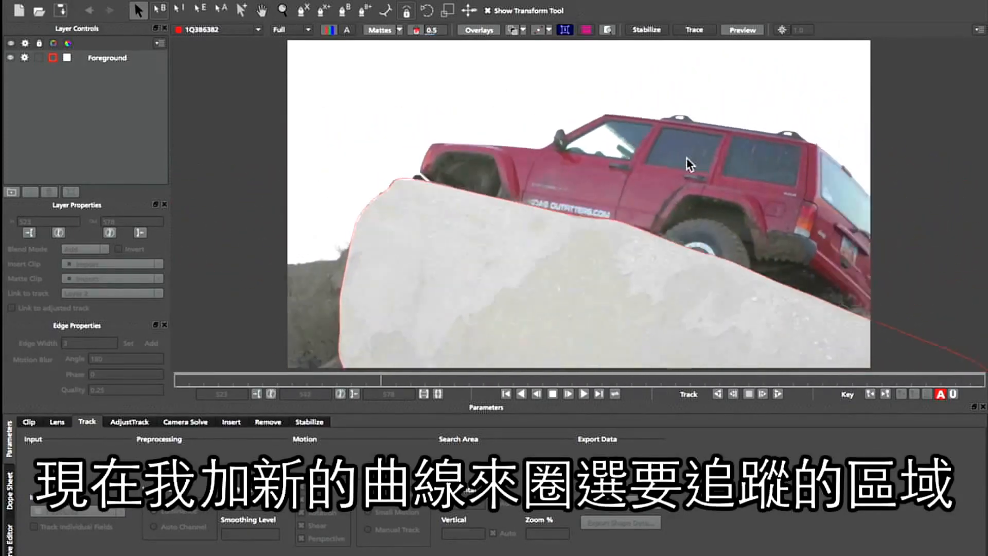
key("space")
left_click(380, 30)
- Draw a closed X-spline shape on a new layer around the jeep's rear side window area
left_click(304, 10)
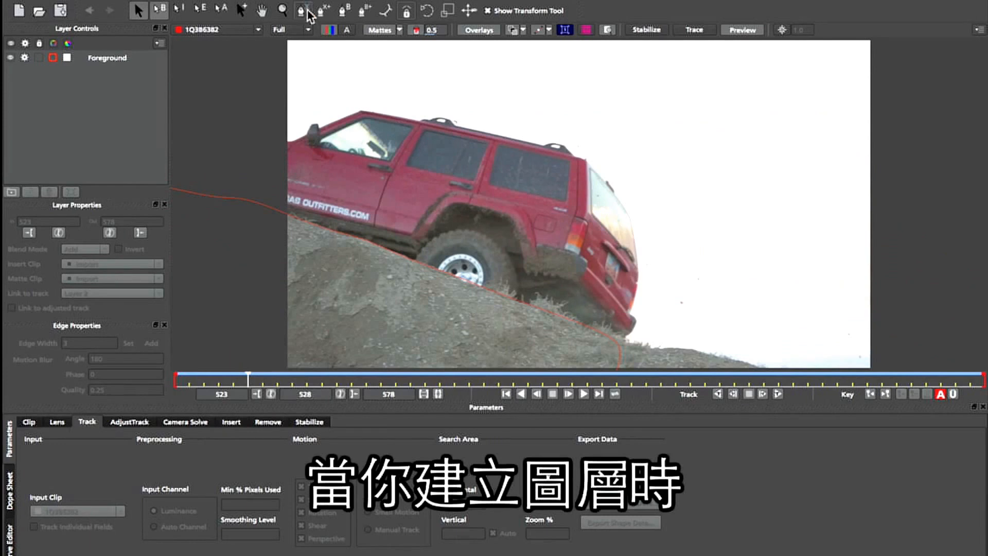
left_click(497, 121)
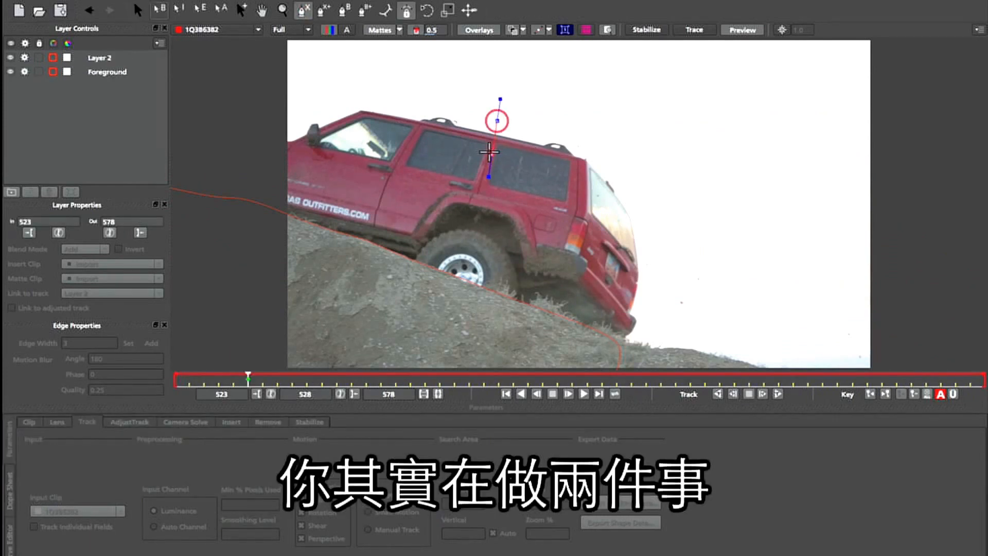
left_click_drag(556, 159, 564, 163)
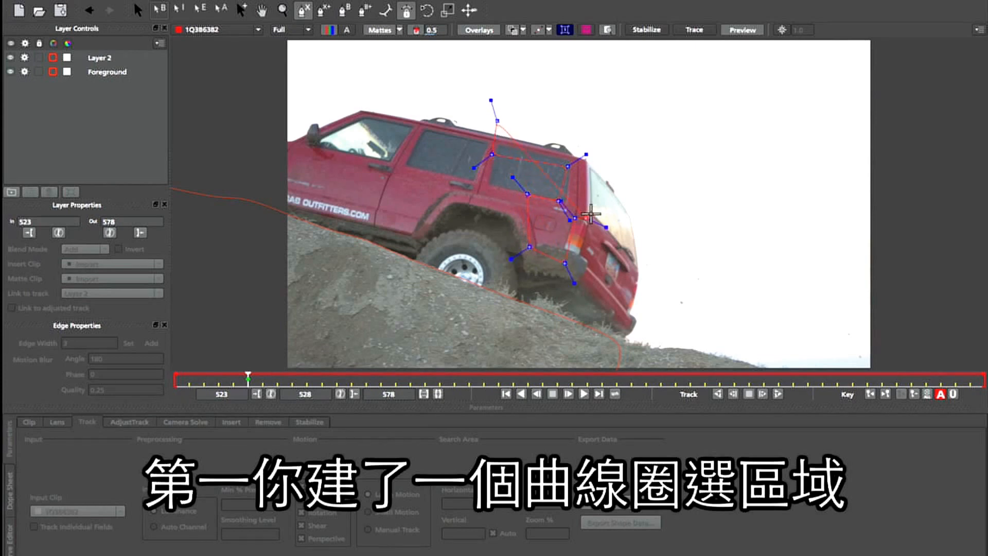
left_click_drag(591, 213, 593, 215)
left_click(593, 163)
left_click(571, 138)
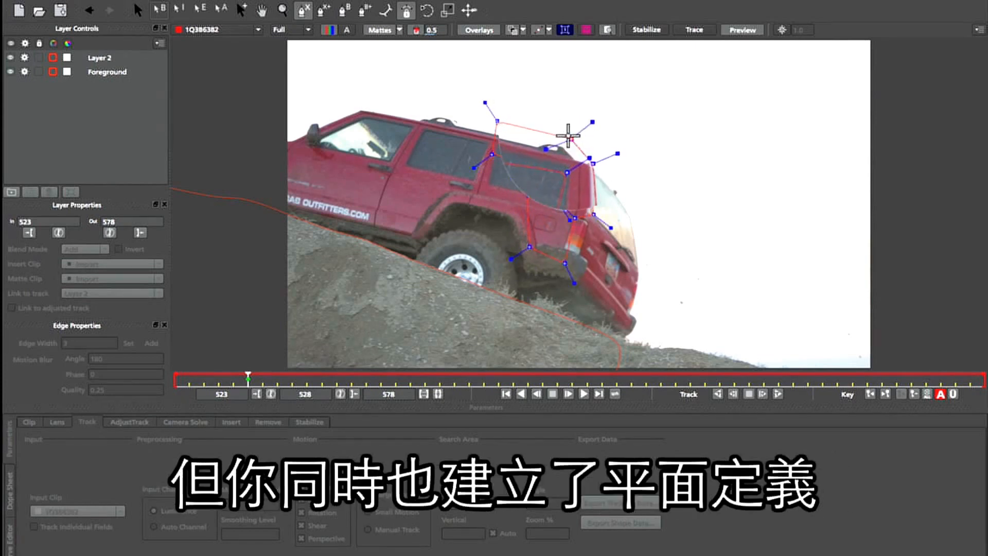
right_click(569, 136)
- Show the planar surface and fit its corners to the jeep's rear side window
left_click(565, 29)
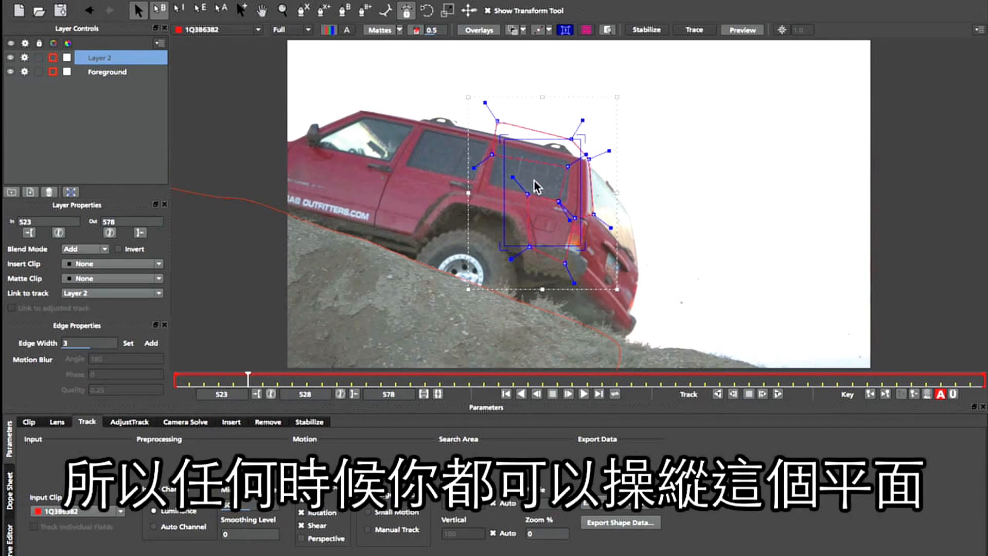
left_click_drag(503, 246, 489, 184)
left_click_drag(581, 246, 565, 204)
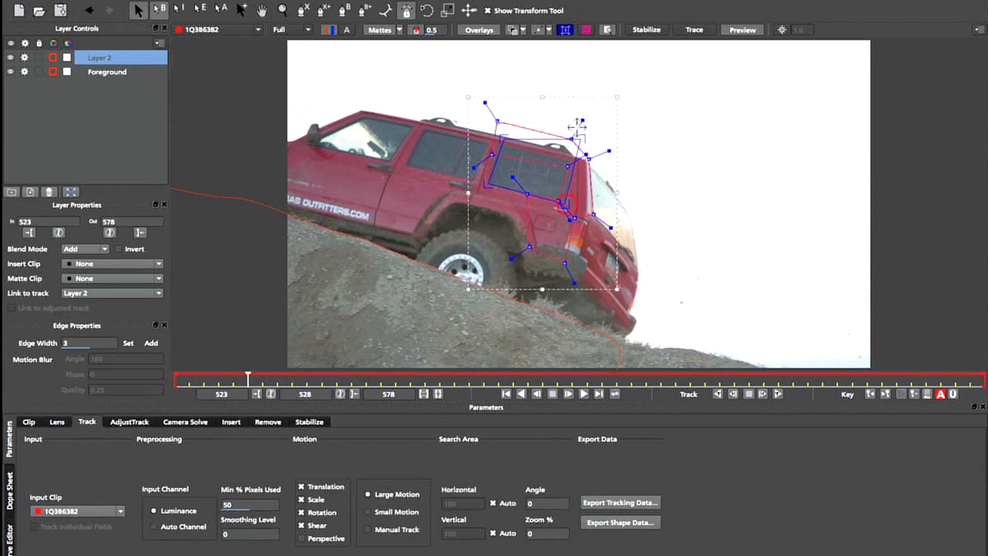
left_click_drag(581, 139, 499, 145)
left_click_drag(570, 155, 569, 159)
left_click_drag(562, 199, 560, 201)
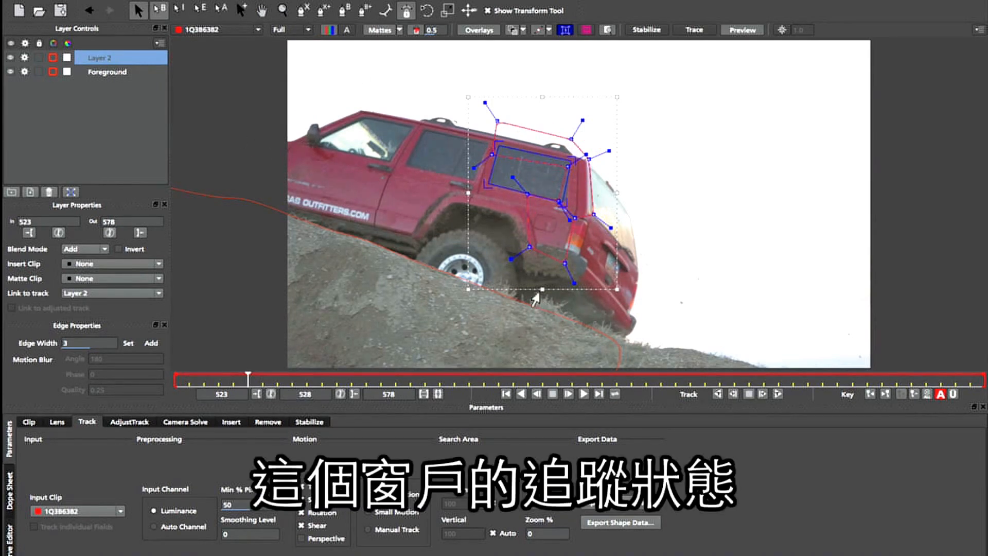
- Enable Perspective motion and set Min % Pixels Used to 90
left_click(325, 541)
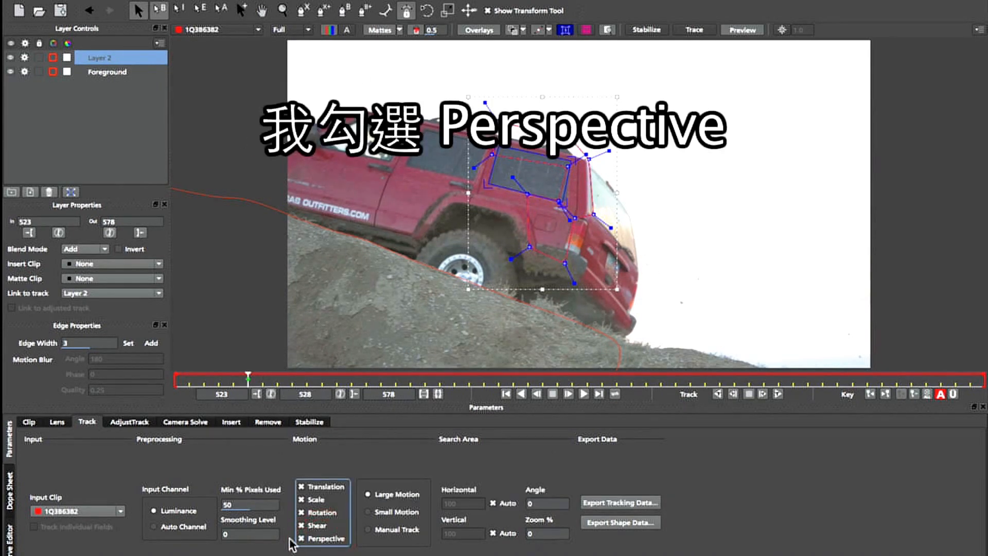
double_click(229, 505)
type("90")
key("Return")
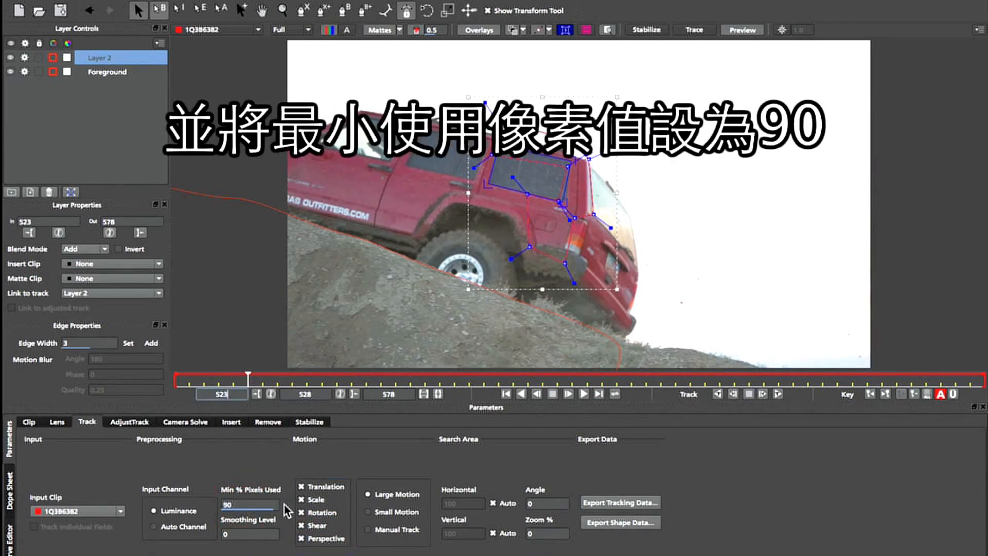
- Track the layer backward from frame 528, then track it forward
left_click(719, 393)
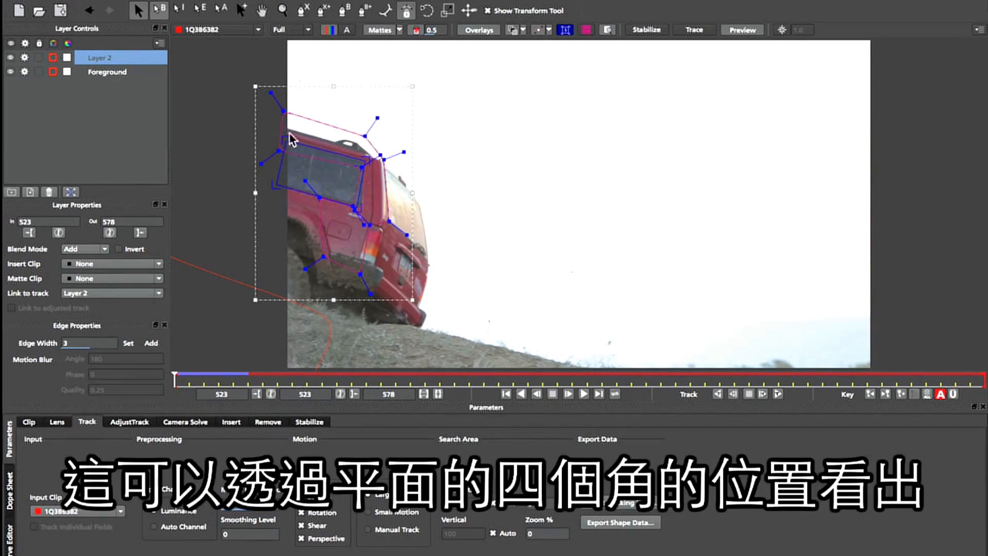
left_click_drag(175, 379, 251, 382)
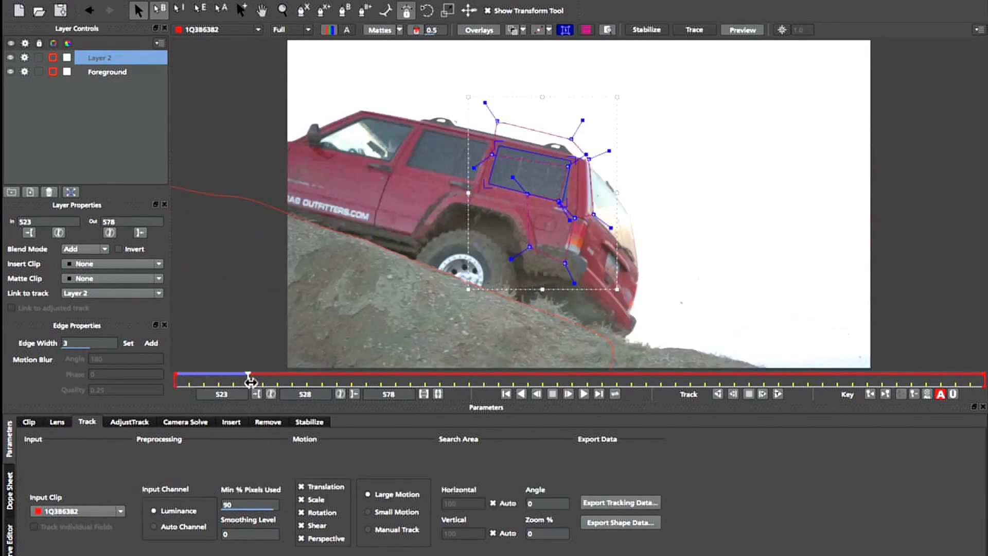
left_click(777, 394)
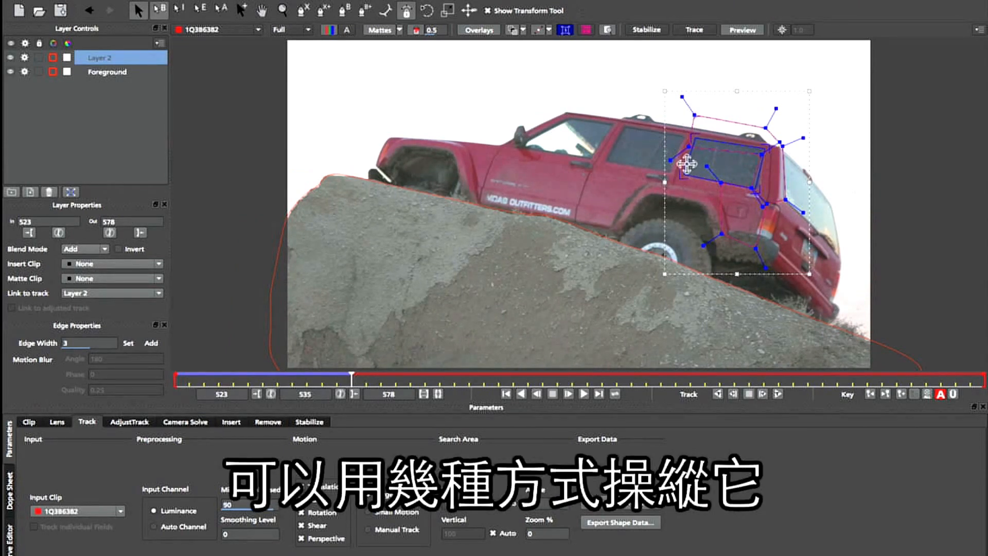
- Move the planar surface onto the jeep's front side window and refit its corners
left_click_drag(685, 159, 644, 153)
left_click_drag(700, 138, 696, 138)
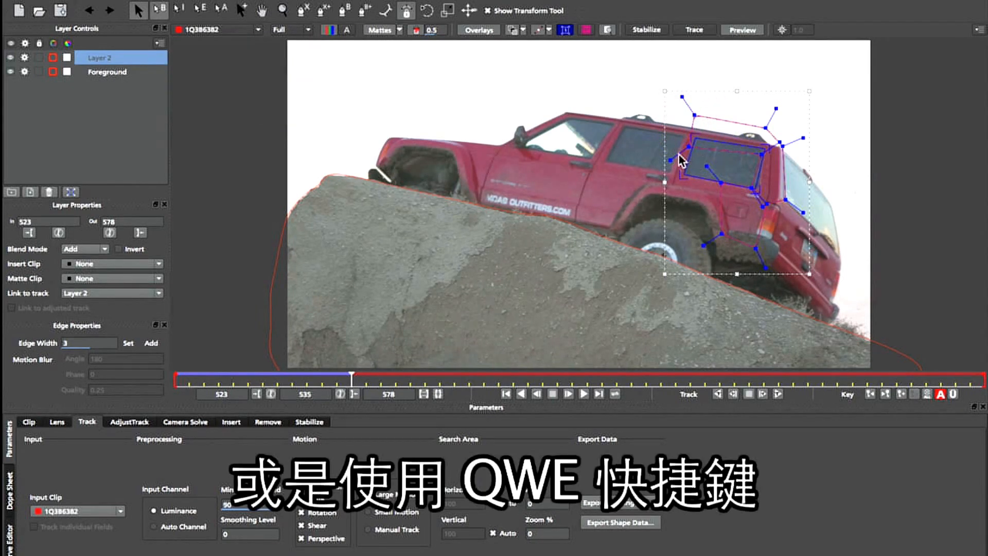
key("w")
left_click_drag(730, 141, 656, 131)
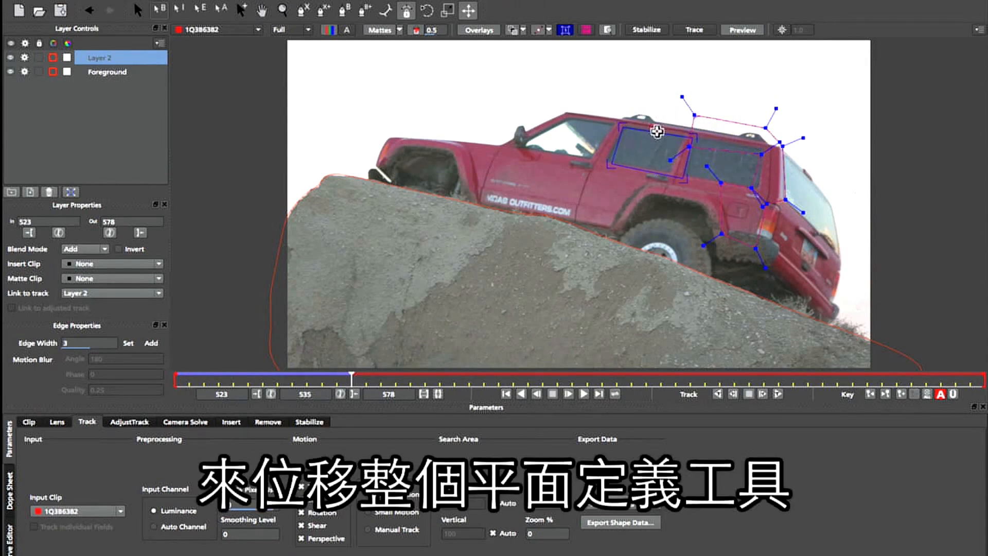
key("ctrl+f")
left_click_drag(608, 162, 604, 158)
mouse_move(682, 177)
left_mouse_down()
mouse_move(662, 171)
mouse_move(691, 137)
mouse_move(680, 130)
mouse_move(665, 173)
left_mouse_up()
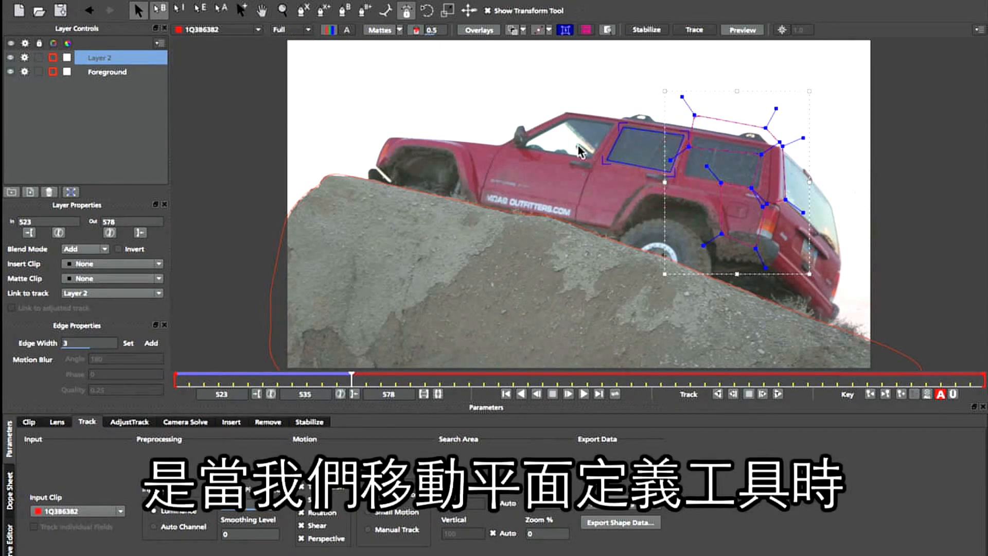
- Try stretching the planar surface corners on nearby frames, then return it to the front side window
mouse_move(349, 378)
left_mouse_down()
mouse_move(221, 374)
mouse_move(341, 373)
mouse_move(221, 373)
mouse_move(350, 384)
left_mouse_up()
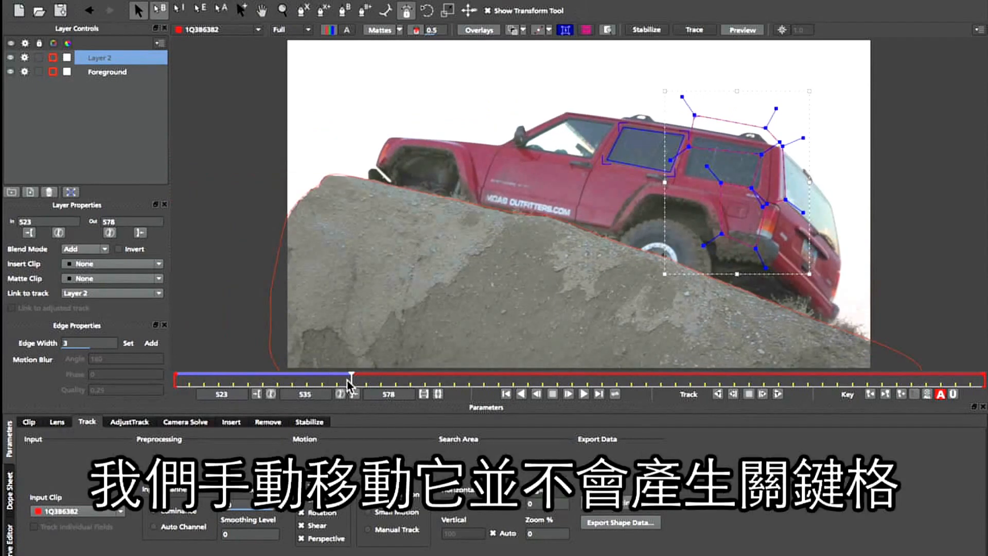
left_click_drag(671, 172, 622, 204)
left_click_drag(667, 167, 780, 192)
mouse_move(349, 379)
left_mouse_down()
mouse_move(320, 379)
mouse_move(362, 380)
mouse_move(180, 379)
mouse_move(359, 387)
left_mouse_up()
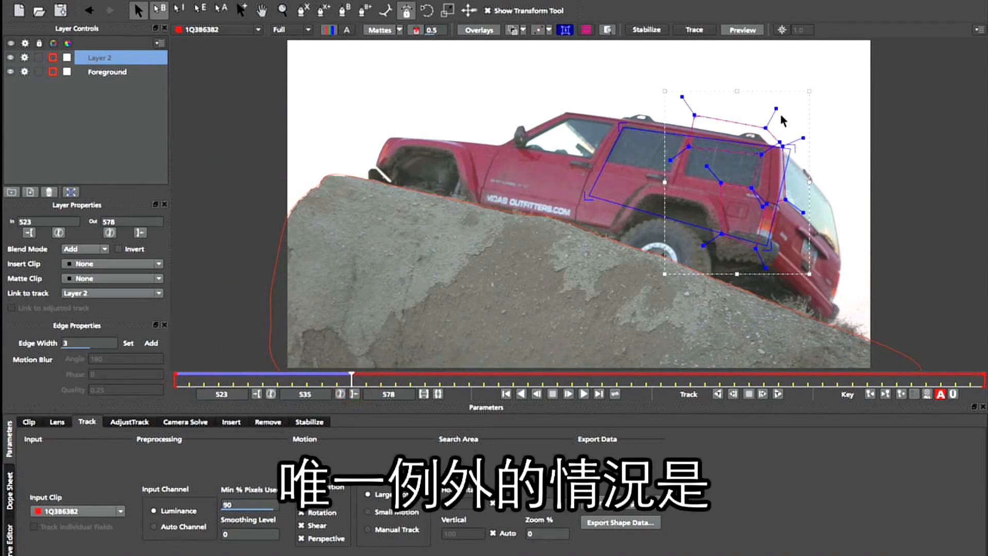
left_click_drag(765, 245, 759, 227)
left_click_drag(781, 180, 681, 167)
left_click_drag(639, 204, 679, 154)
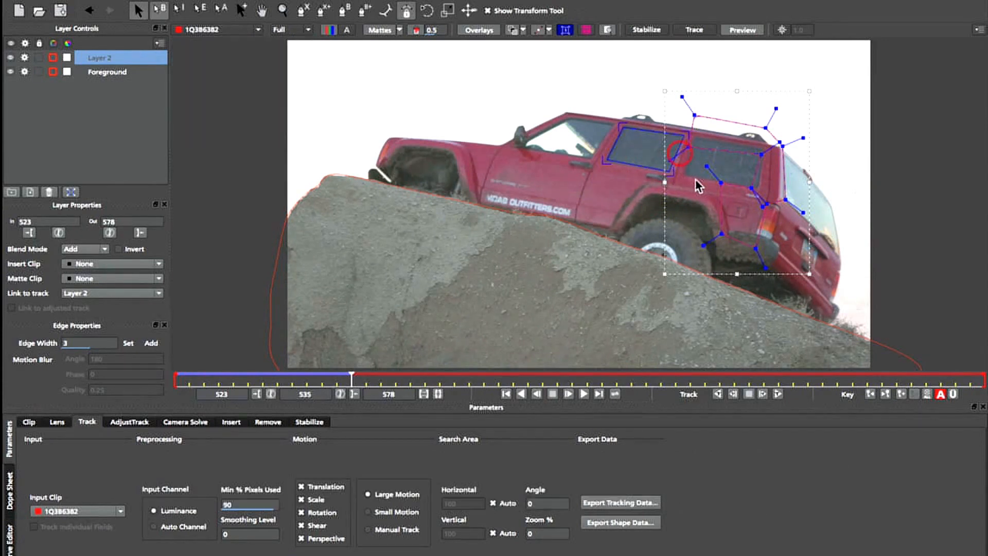
left_click_drag(604, 161, 608, 161)
- Switch to Manual Track and reposition the surface onto the front side window at frame 541
left_click(394, 529)
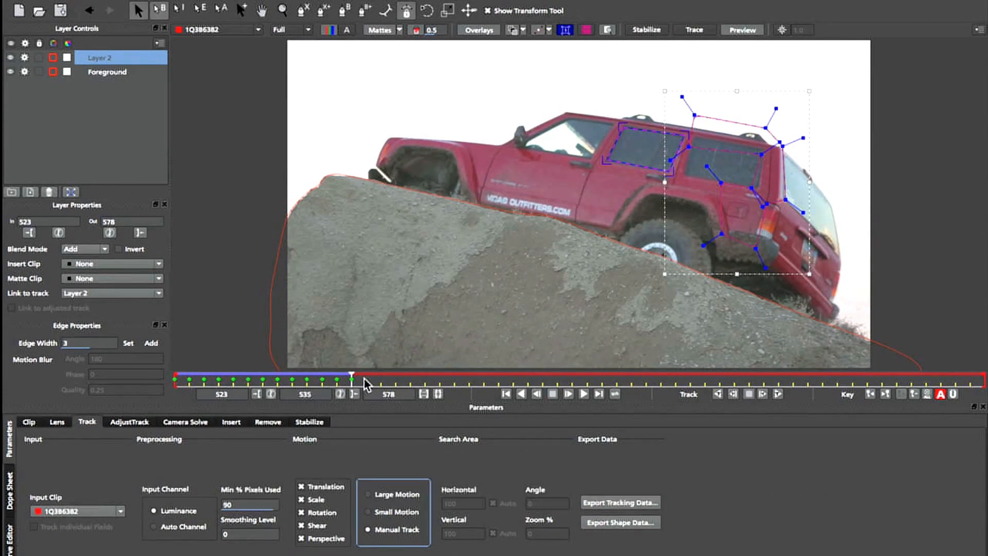
left_click_drag(349, 380, 441, 387)
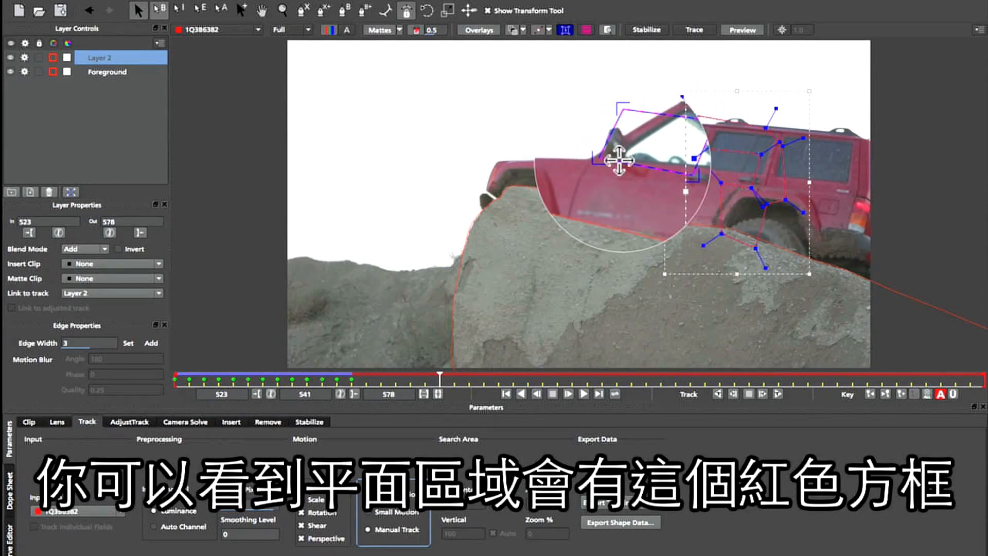
left_click_drag(620, 160, 697, 163)
left_click_drag(761, 176, 765, 174)
left_click_drag(778, 139, 759, 174)
left_click_drag(713, 132, 697, 167)
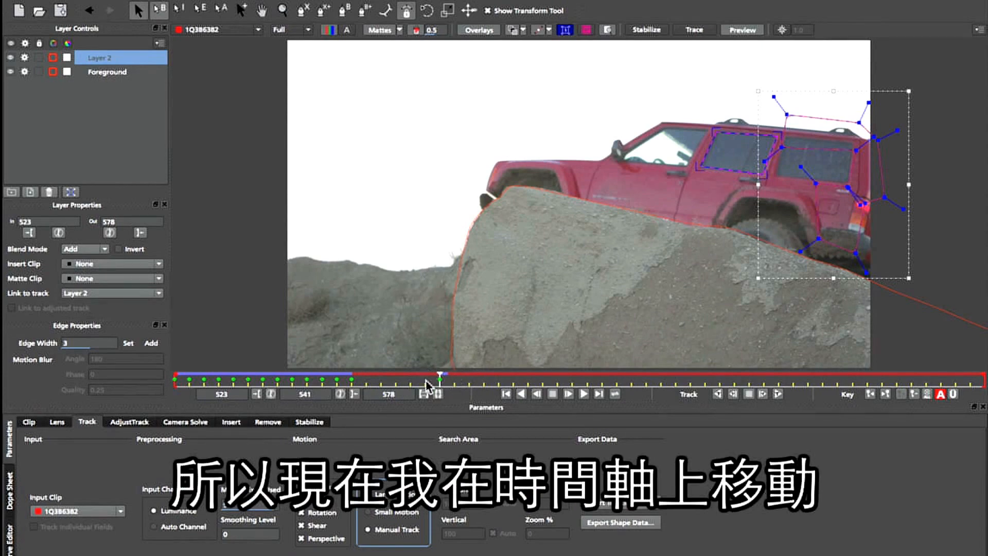
mouse_move(438, 380)
left_mouse_down()
mouse_move(286, 382)
mouse_move(443, 385)
mouse_move(393, 391)
mouse_move(190, 384)
mouse_move(445, 392)
left_mouse_up()
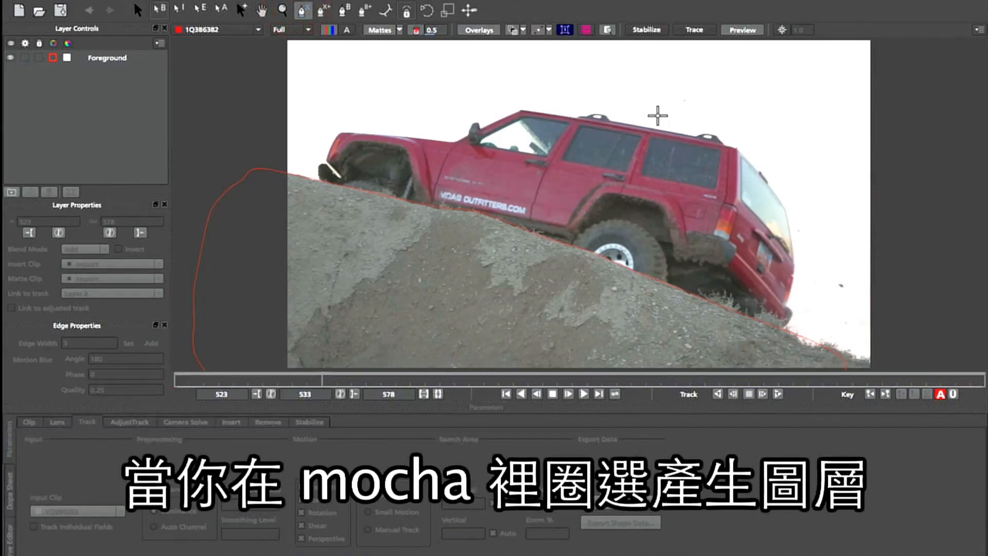
- Draw a new closed X-spline shape around the jeep's rear quarter panel and rear window
left_click_drag(657, 110, 648, 140)
left_click(714, 154)
left_click(711, 176)
left_click(676, 182)
left_click(664, 230)
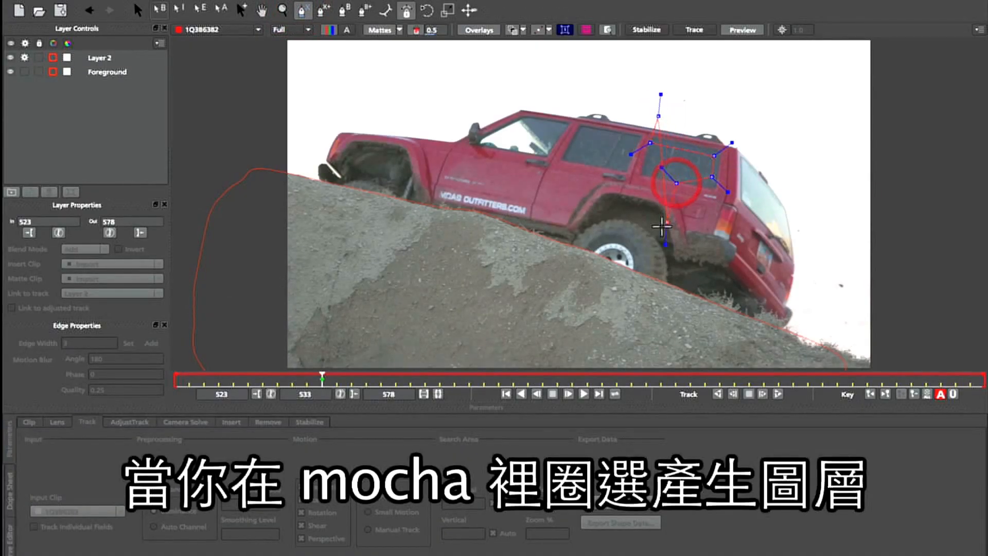
left_click(682, 258)
left_click(740, 196)
left_click(748, 144)
left_click(736, 132)
right_click(736, 131)
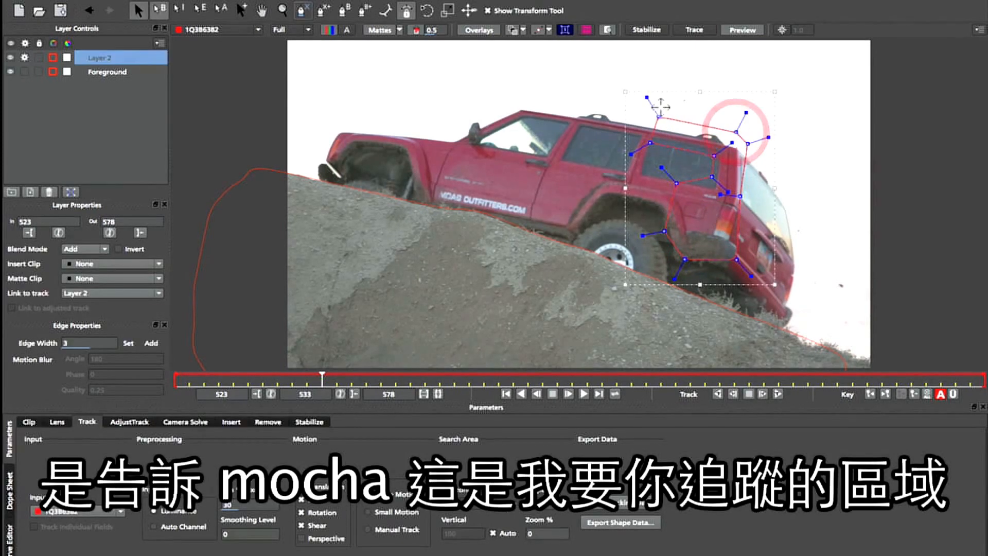
- Show mattes, enable Perspective motion and track the new layer backward
left_click(381, 30)
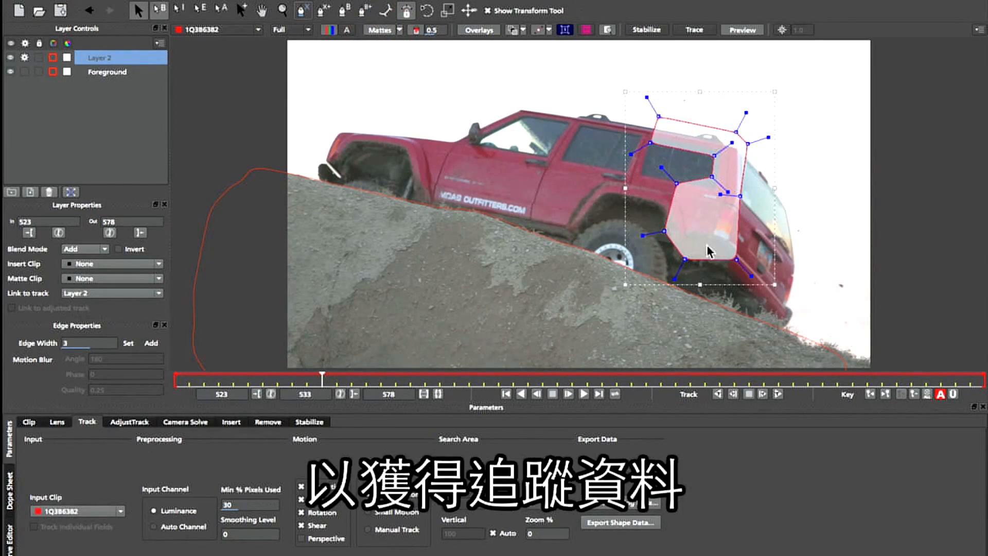
left_click(304, 538)
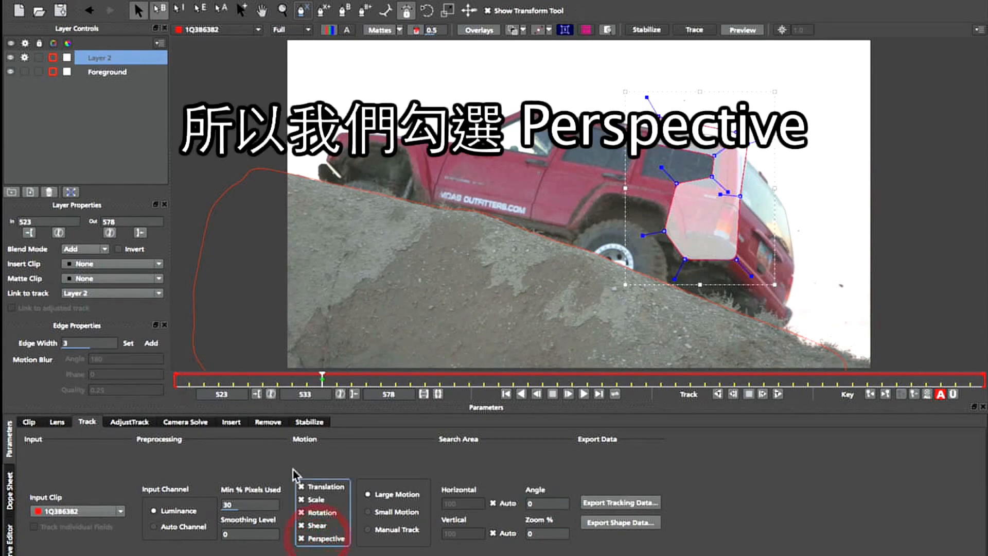
left_click(717, 395)
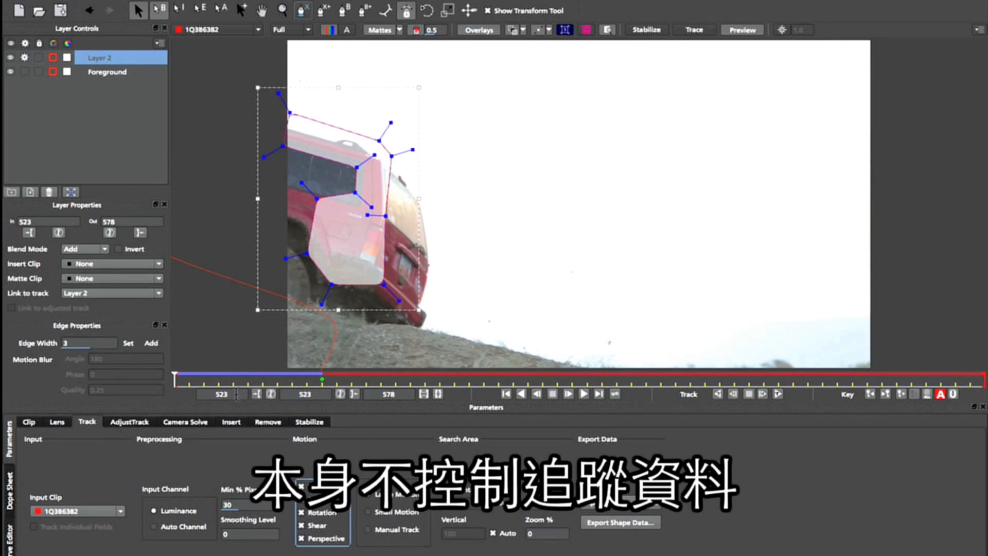
- Display the planar surface and scrub the timeline to check its placement
left_click_drag(176, 382, 278, 381)
left_click(565, 29)
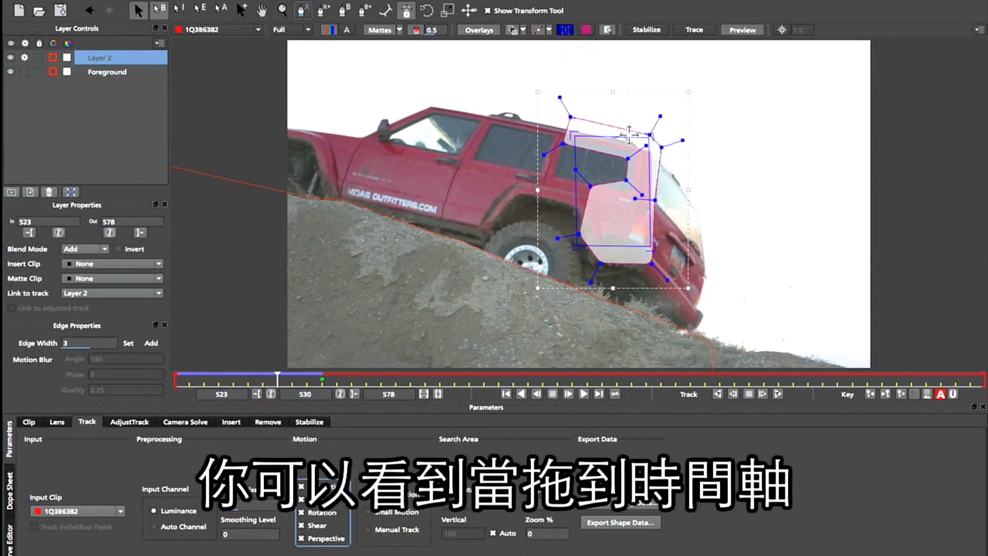
left_click_drag(276, 380, 252, 363)
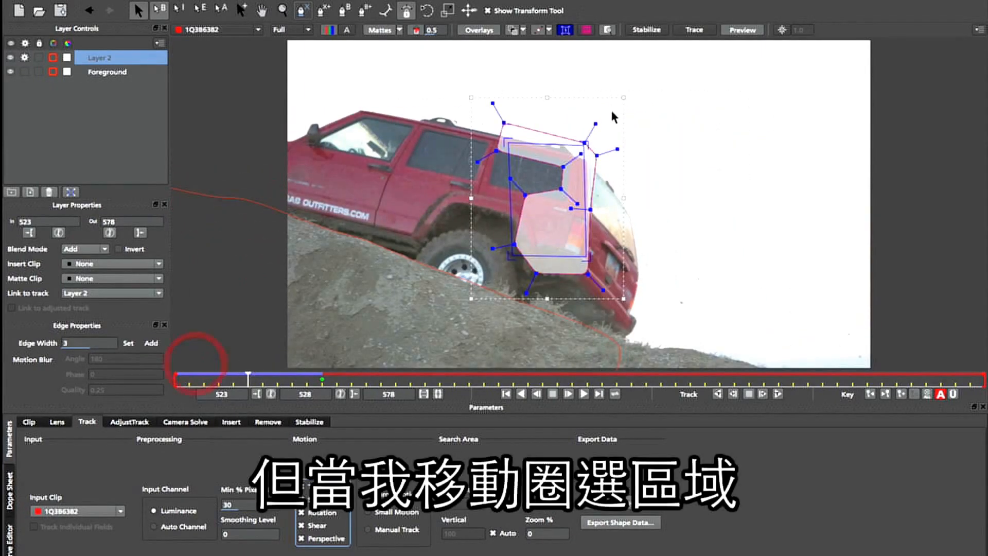
left_click_drag(600, 98, 818, 79)
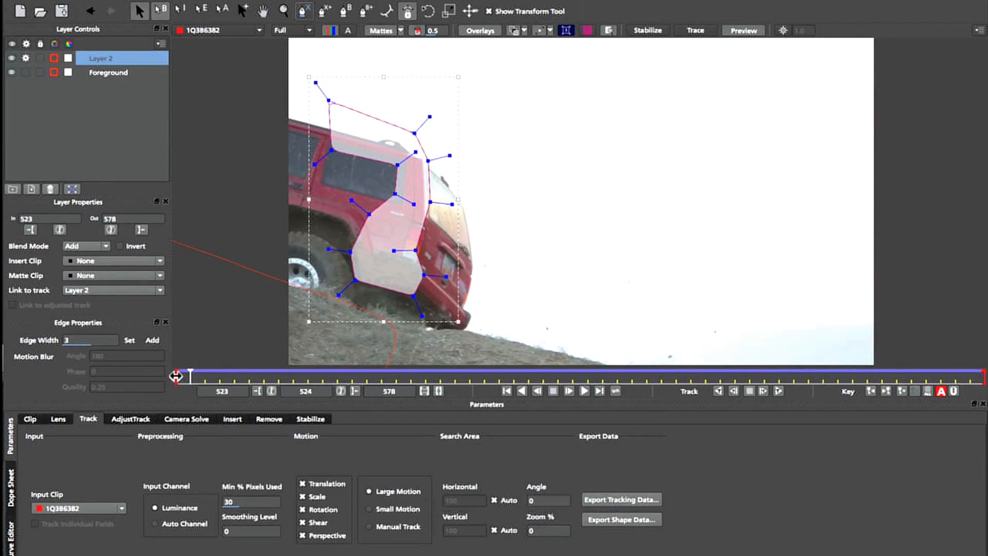
- Turn the surface display back on and scrub through the whole tracked clip to review it
left_click_drag(187, 376, 260, 339)
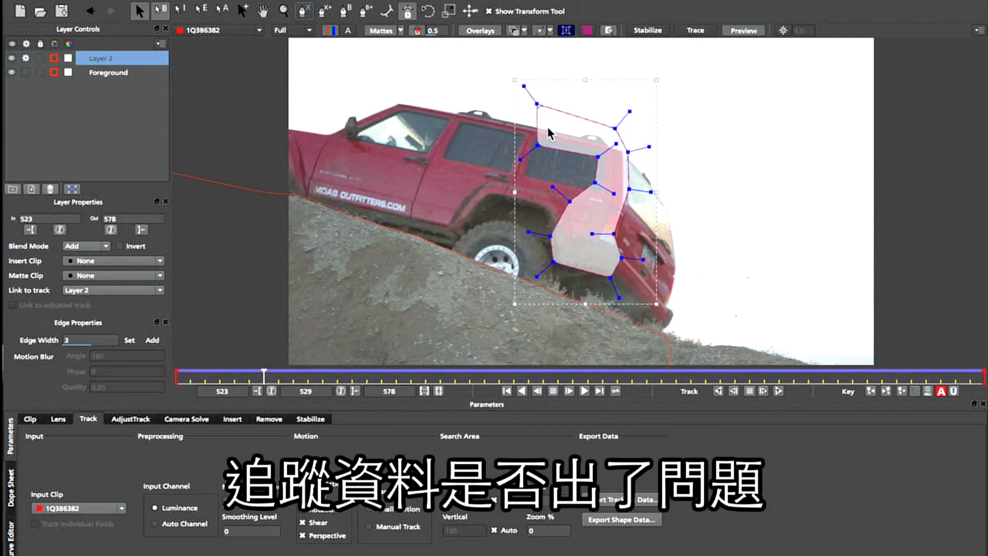
left_click(564, 31)
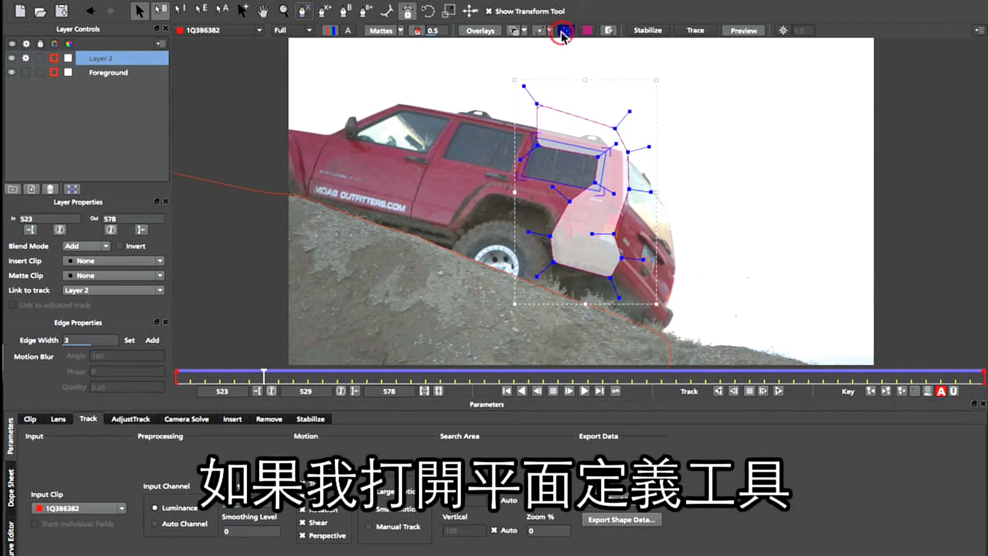
left_click_drag(249, 376, 838, 366)
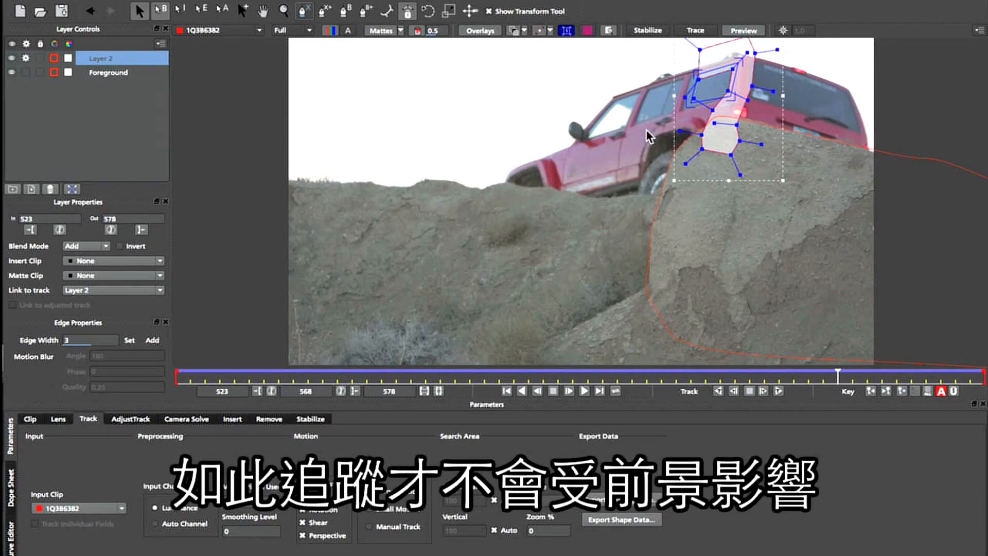
left_click(308, 378)
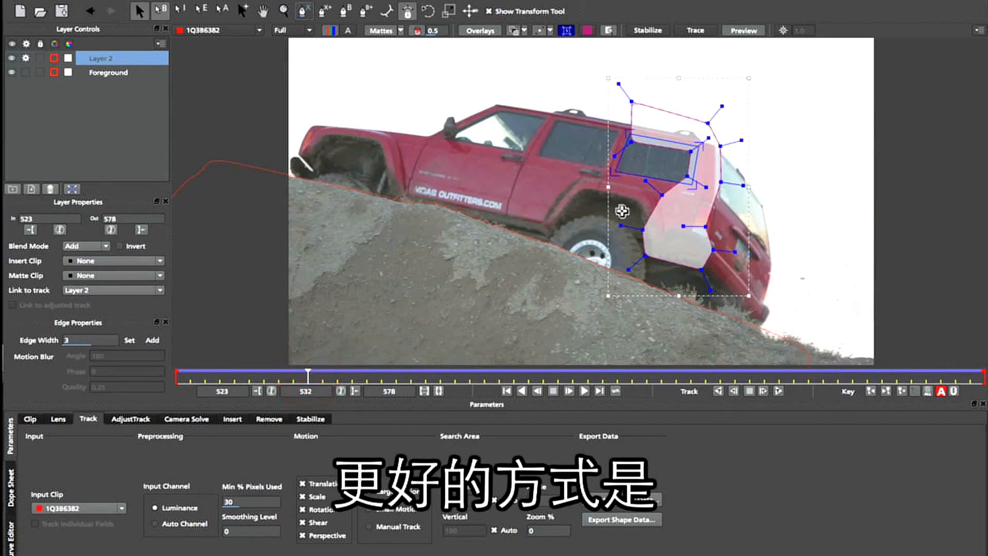
- Show the planar grid, hide mattes, and align the planar surface corners to the rear window's corners
left_click(566, 30)
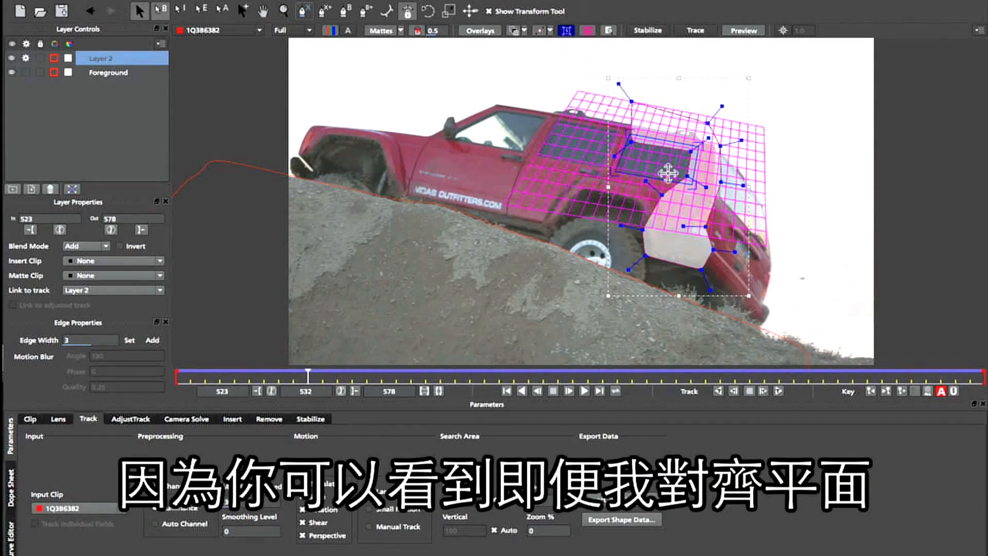
left_click(380, 33)
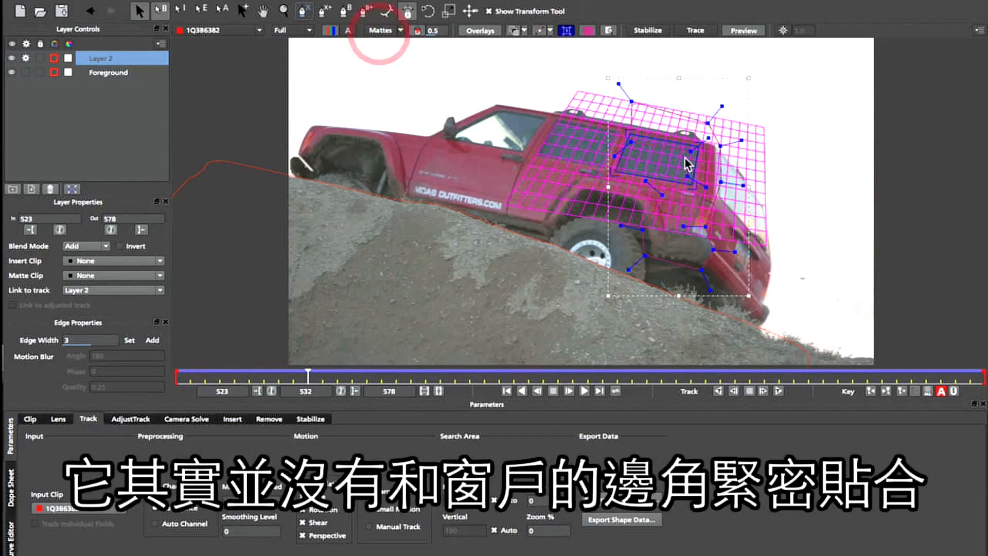
left_click_drag(617, 168, 613, 168)
left_click_drag(629, 135, 626, 131)
left_click_drag(693, 180, 695, 183)
left_click_drag(701, 147, 700, 144)
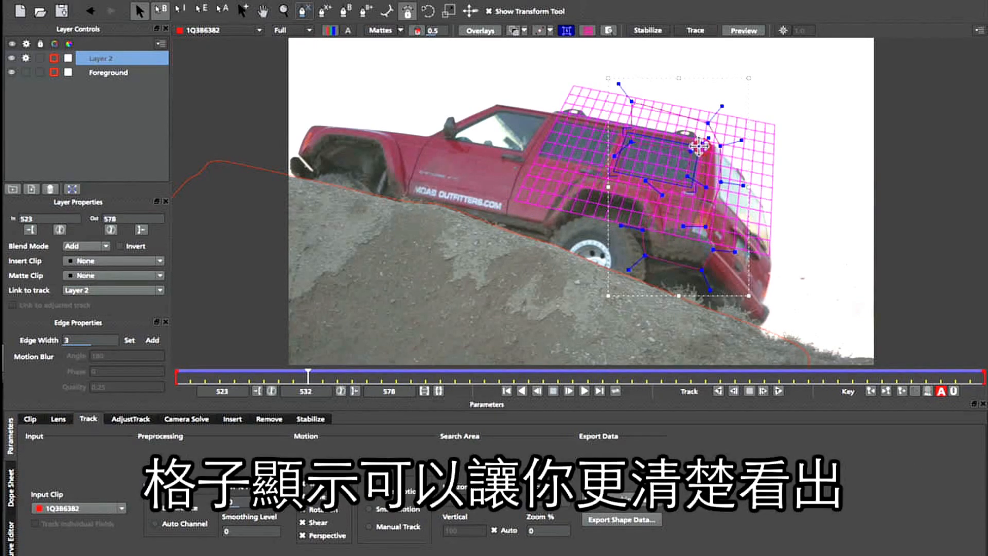
left_click_drag(624, 132, 624, 131)
left_click_drag(696, 145, 695, 144)
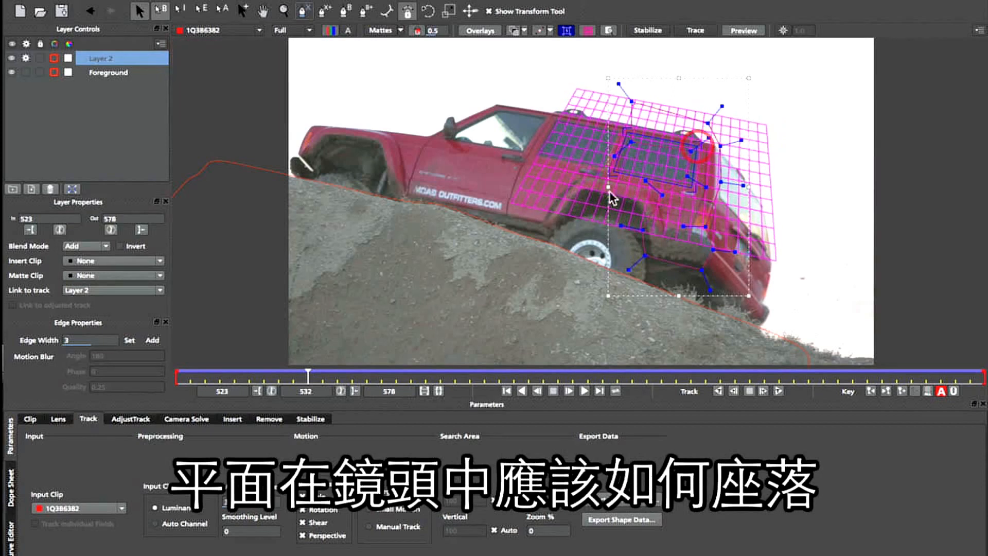
left_click_drag(621, 162, 623, 164)
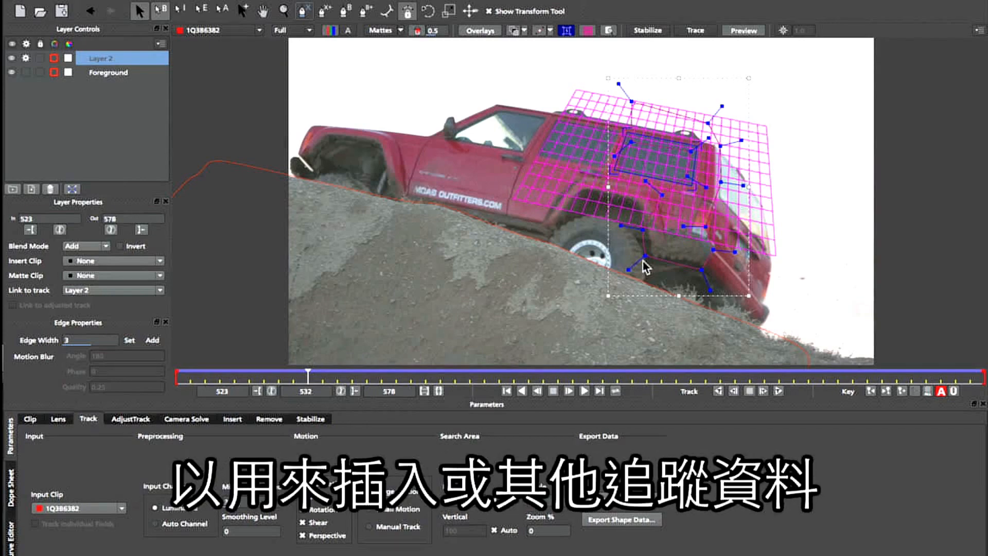
- Scrub through the clip to review how the planar grid follows the jeep
left_click_drag(306, 374, 795, 387)
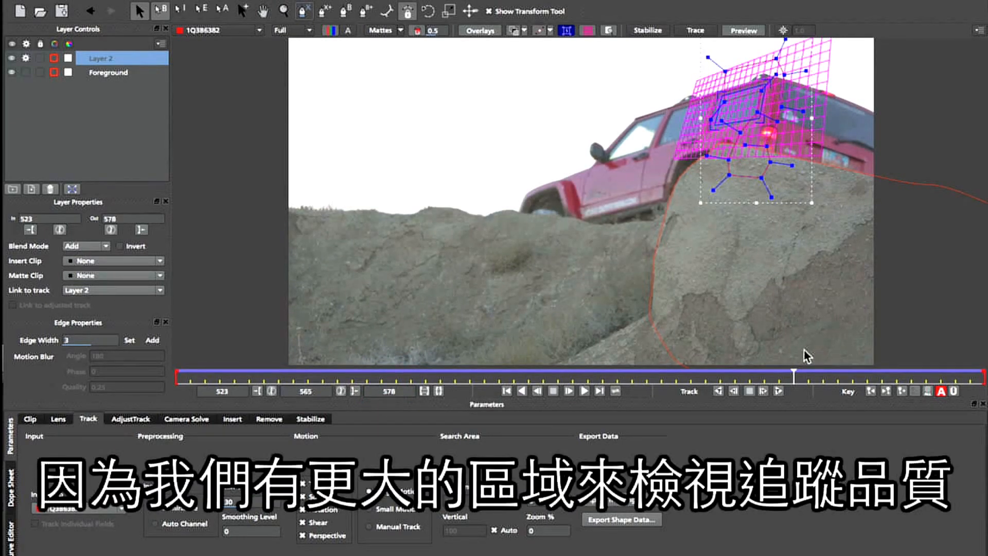
left_click_drag(793, 385, 957, 381)
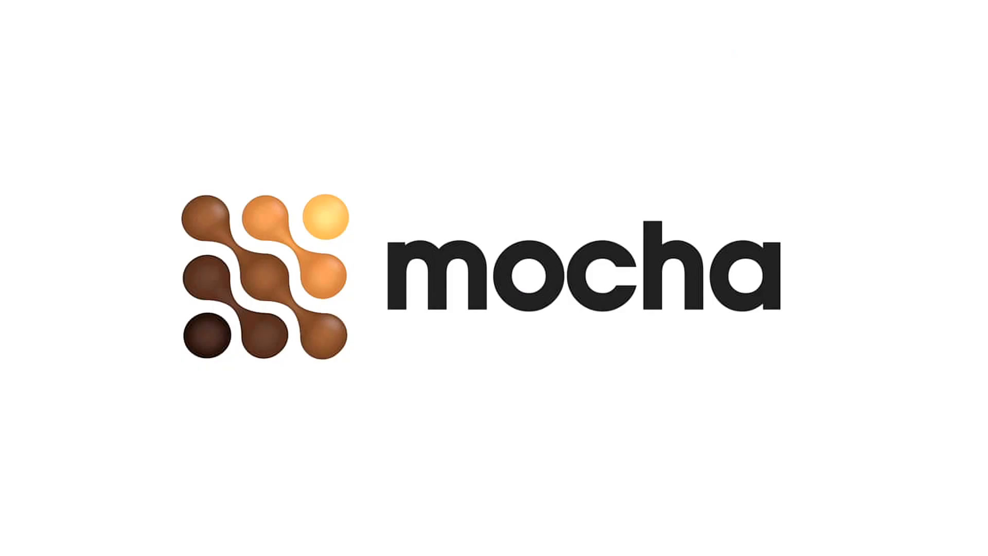